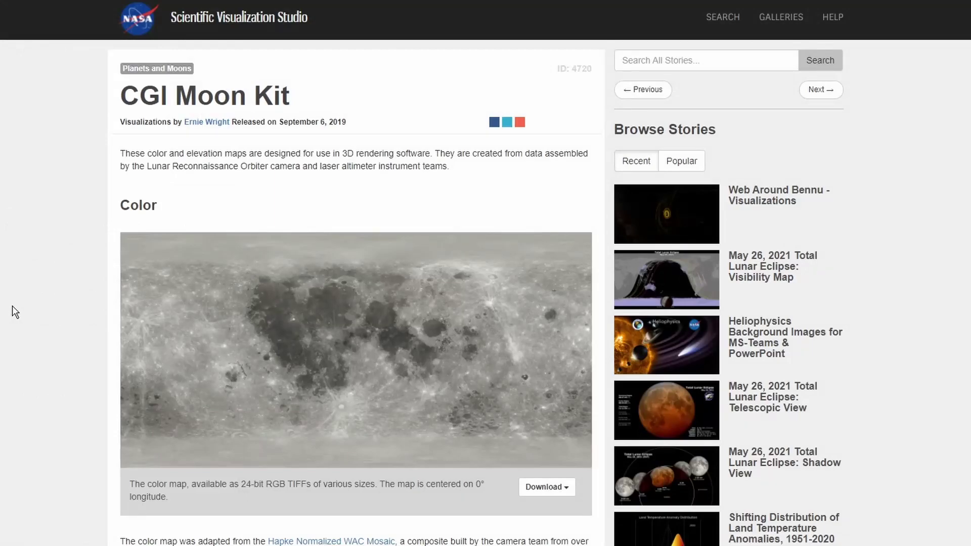
# - Browse the CGI Moon Kit page and check the colour map's download sizes
pyautogui.scroll(-3, 29, 313)
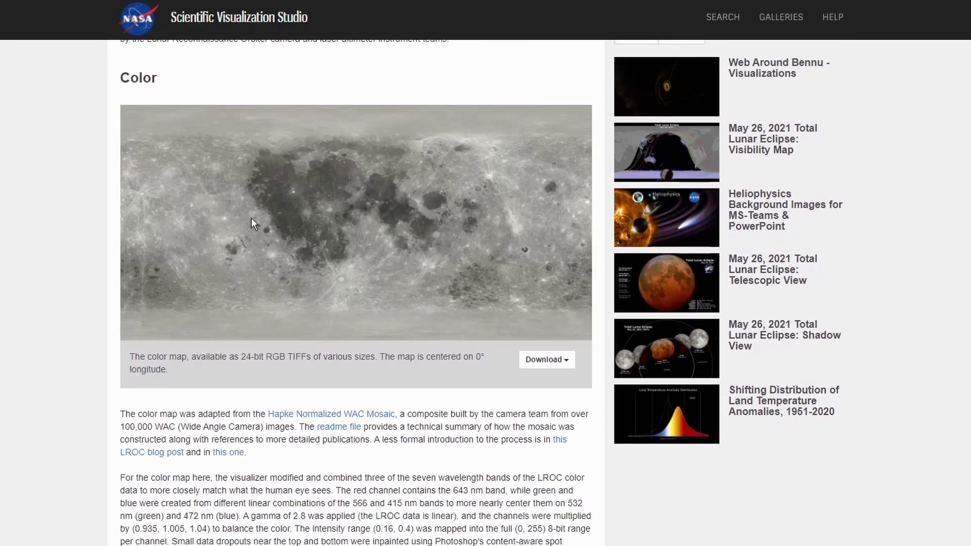
pyautogui.scroll(-3, 251, 221)
pyautogui.scroll(-5, 250, 223)
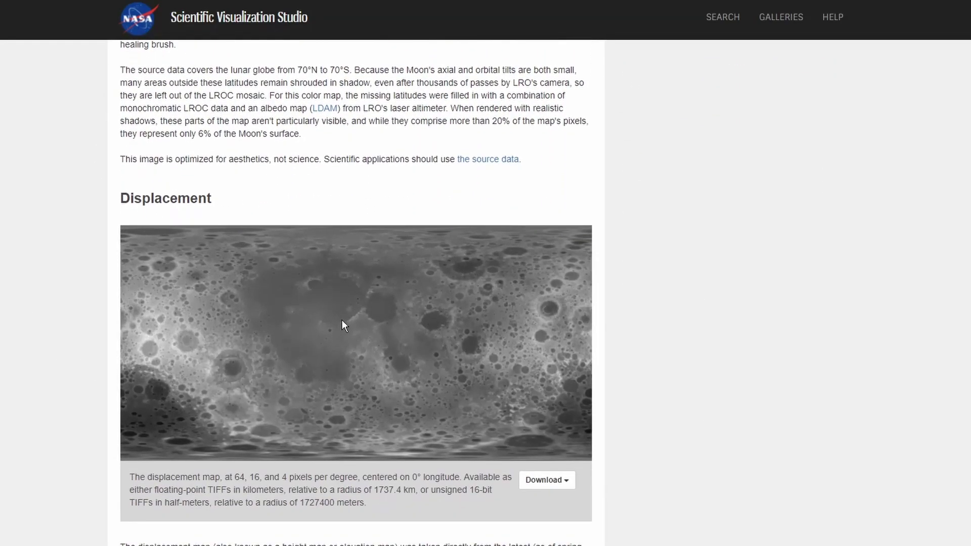
pyautogui.scroll(6, 212, 347)
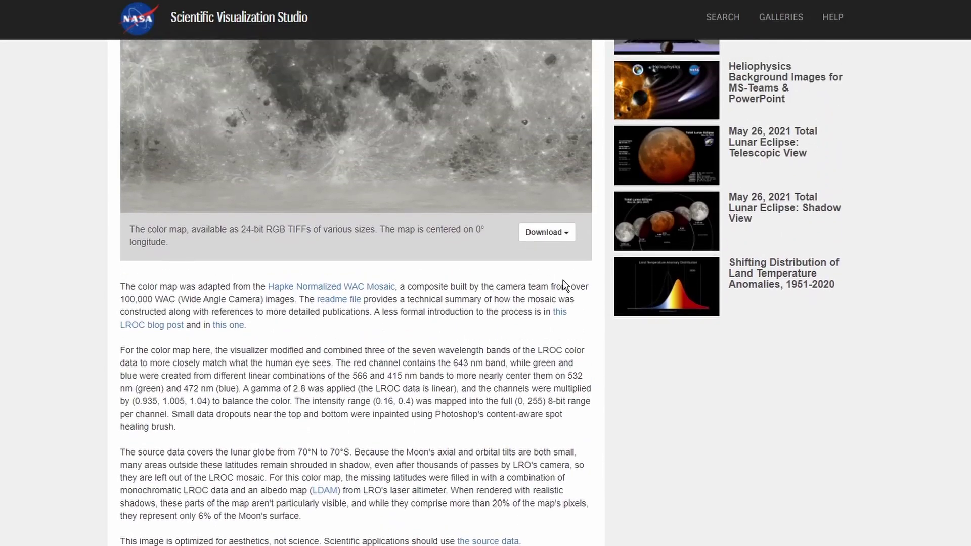
pyautogui.click(567, 241)
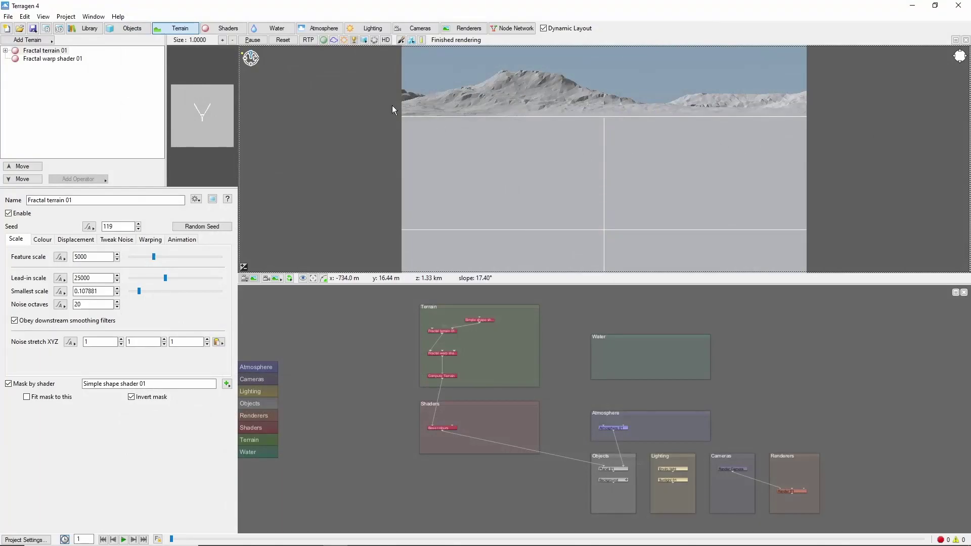
# - Add a new Planet object, Planet 02, via Add Object > Displaceable Object > Planet
pyautogui.click(127, 29)
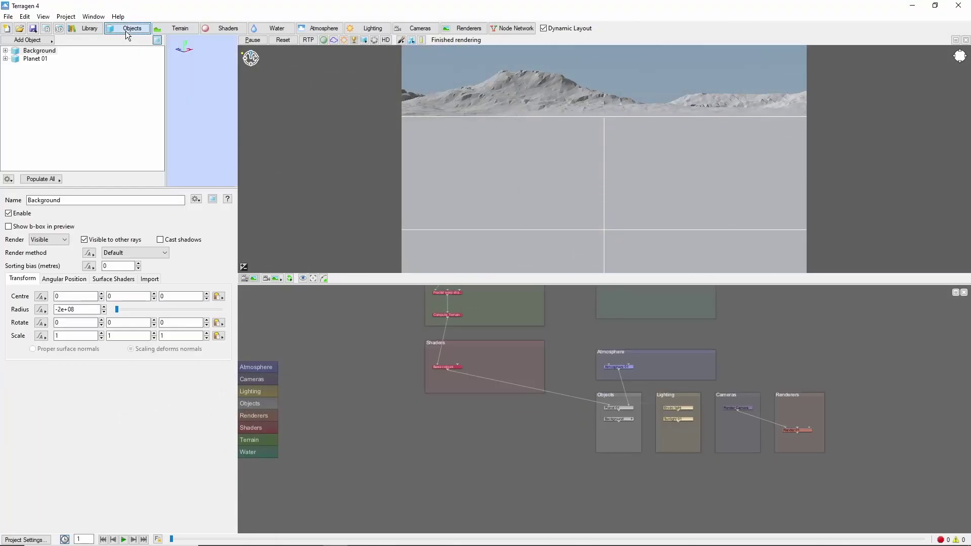
pyautogui.click(53, 41)
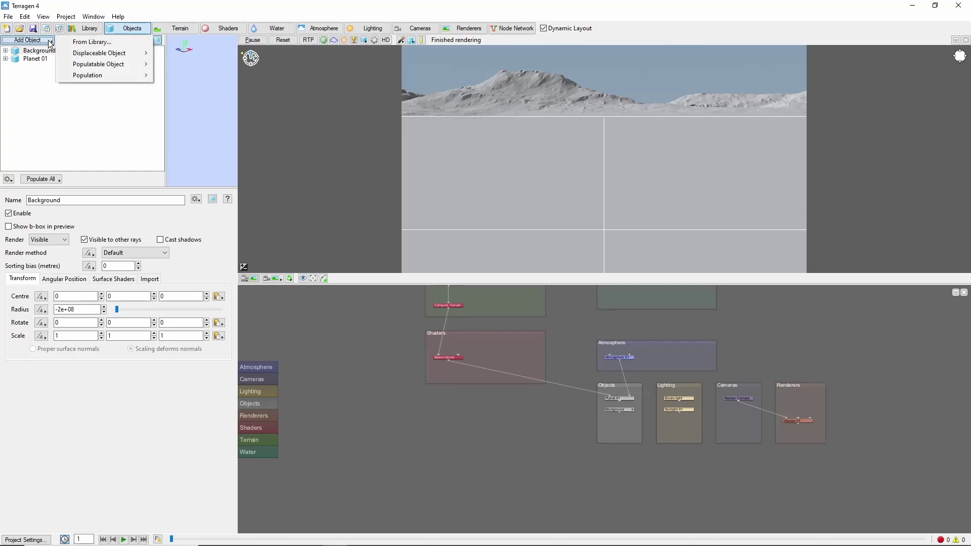
pyautogui.moveTo(116, 54)
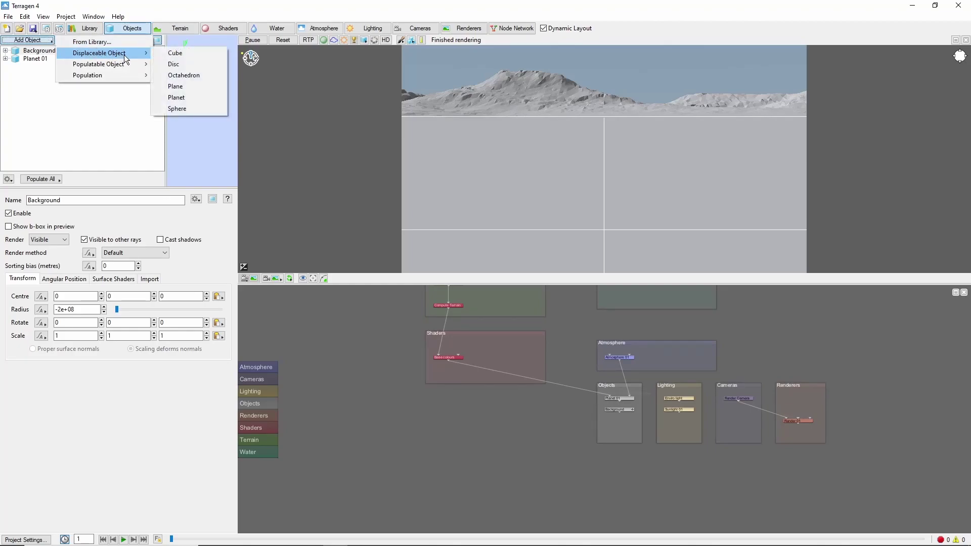
pyautogui.click(177, 97)
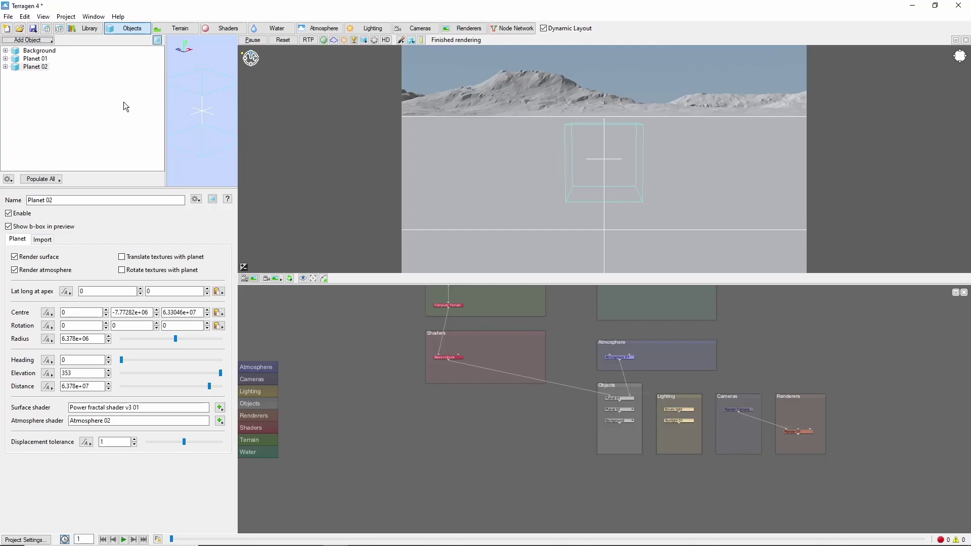
# - Set Planet 02's radius to 1737400 and lift its centre to Y 1.37371e+07
pyautogui.click(44, 70)
pyautogui.doubleClick(76, 339)
pyautogui.write('17')
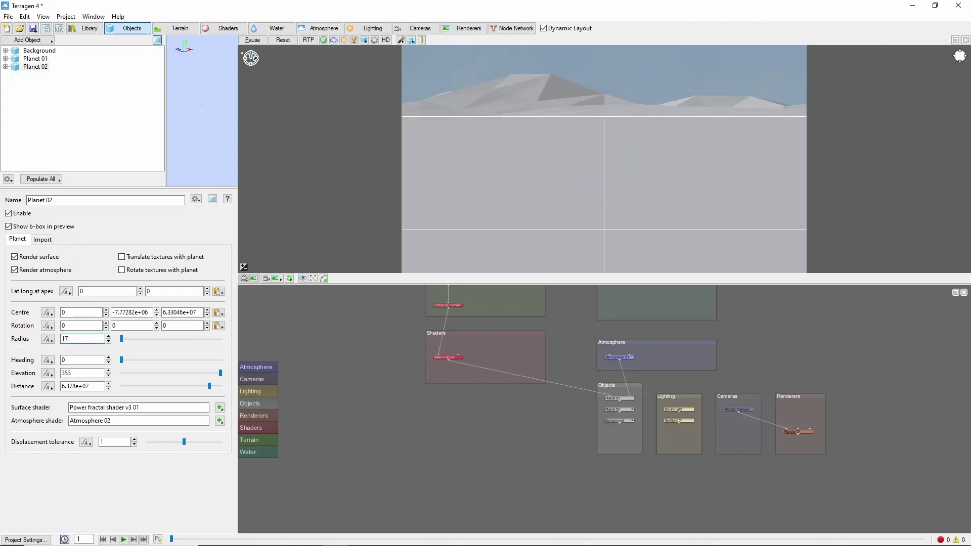
pyautogui.write('374')
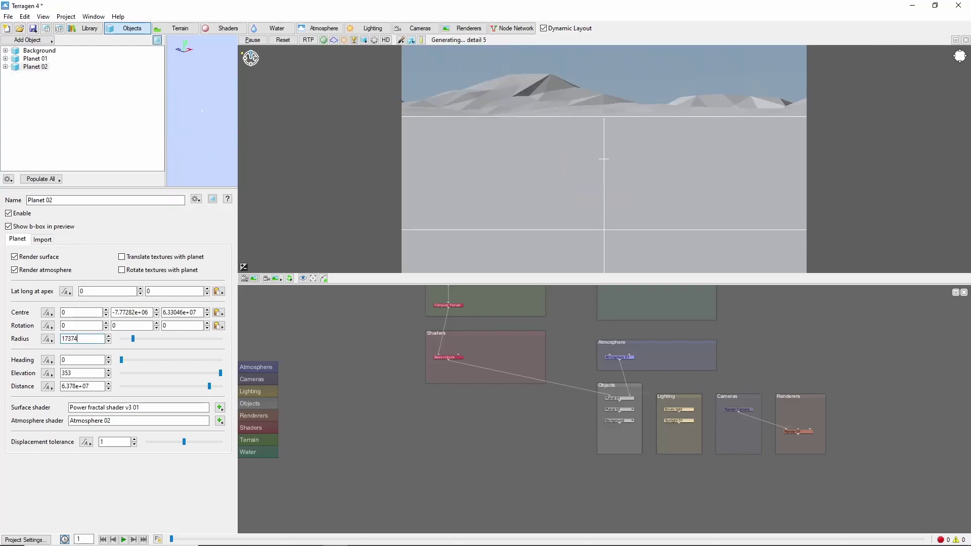
pyautogui.write('00')
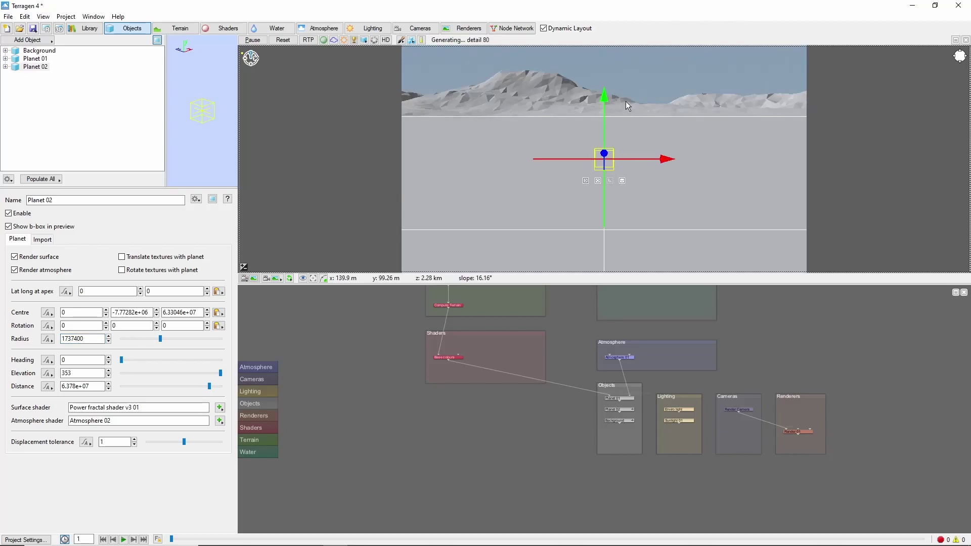
pyautogui.moveTo(605, 99); pyautogui.dragTo(616, 6)
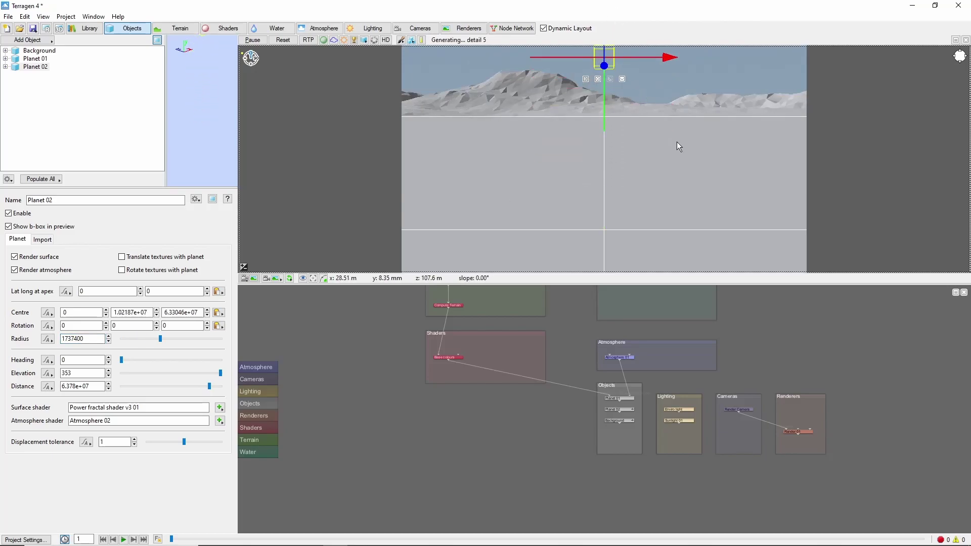
pyautogui.moveTo(620, 72); pyautogui.dragTo(615, 53)
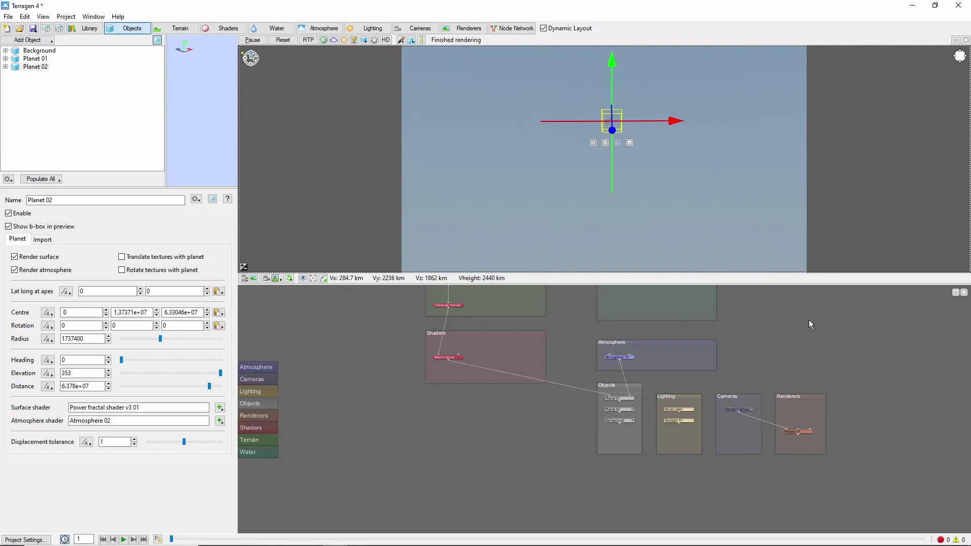
# - Frame Planet 02 close up and ray-trace it with the atmosphere preview turned off
pyautogui.moveTo(953, 63)
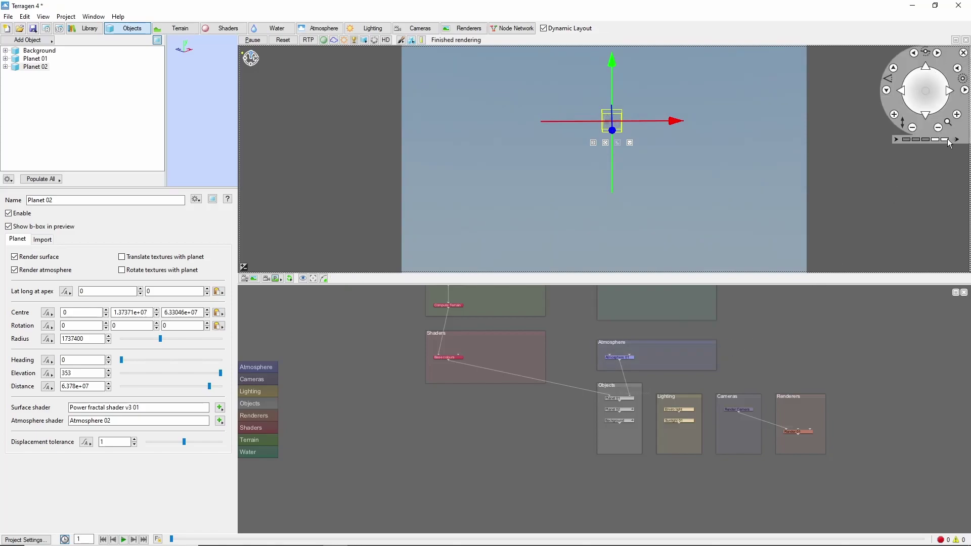
pyautogui.click(958, 111)
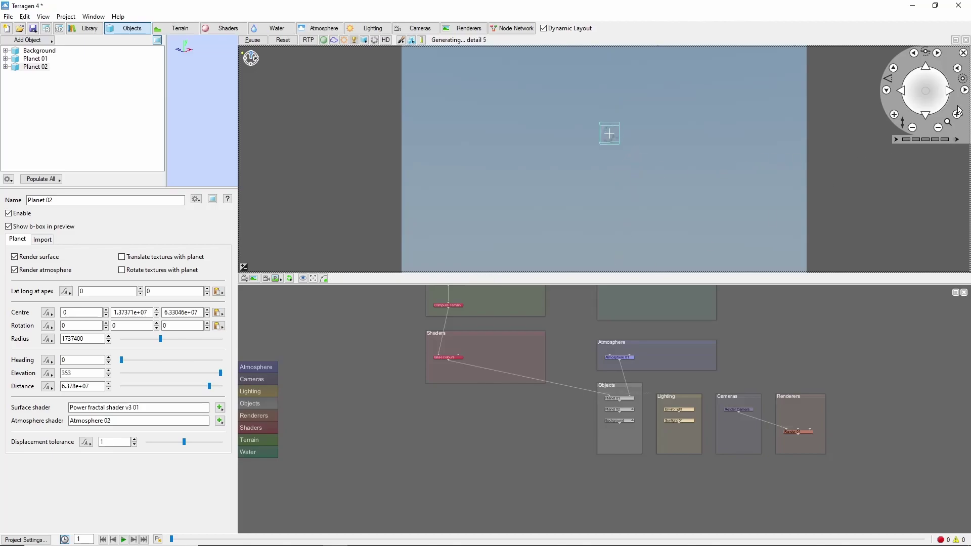
pyautogui.click(924, 66)
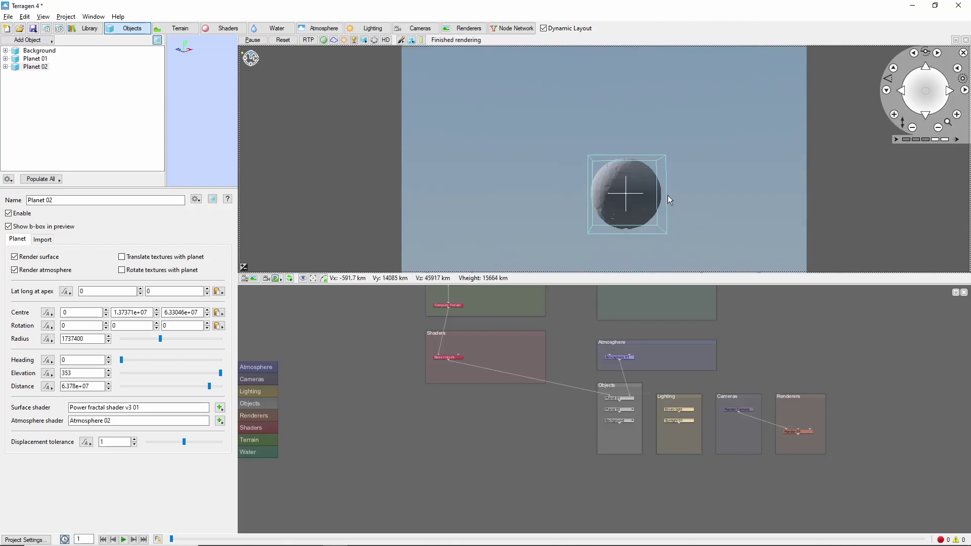
pyautogui.scroll(5, 668, 200)
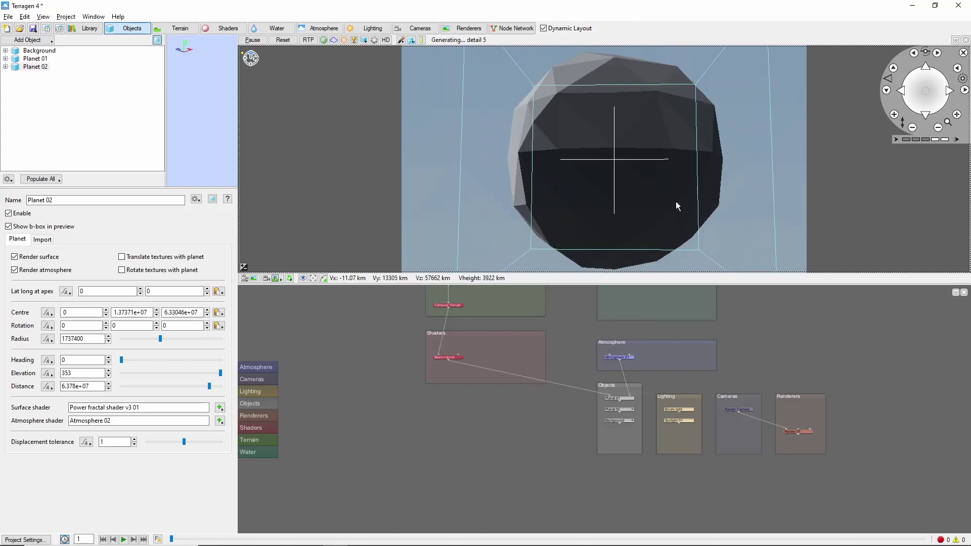
pyautogui.click(307, 40)
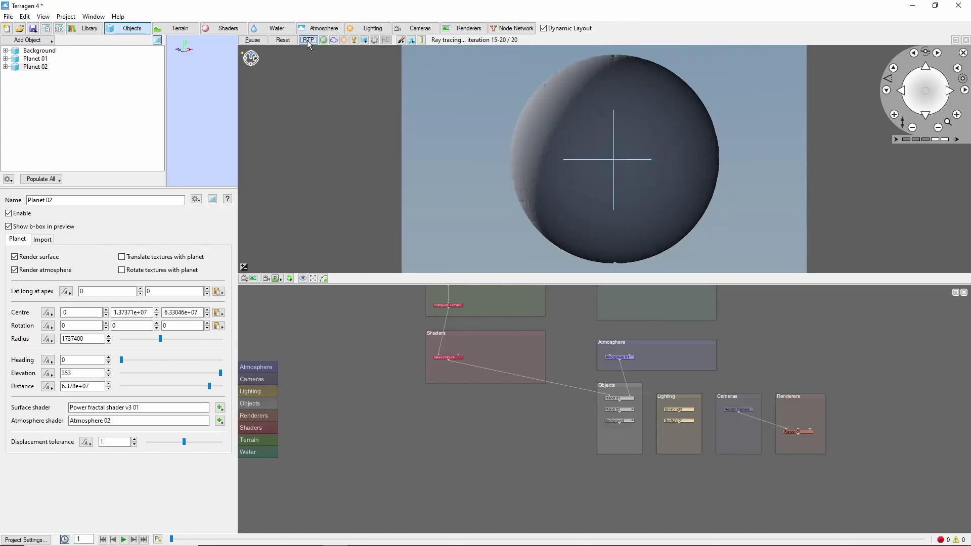
pyautogui.click(334, 40)
pyautogui.click(346, 43)
# - Rename Planet 02 to Moon and copy its centre coordinates
pyautogui.doubleClick(626, 410)
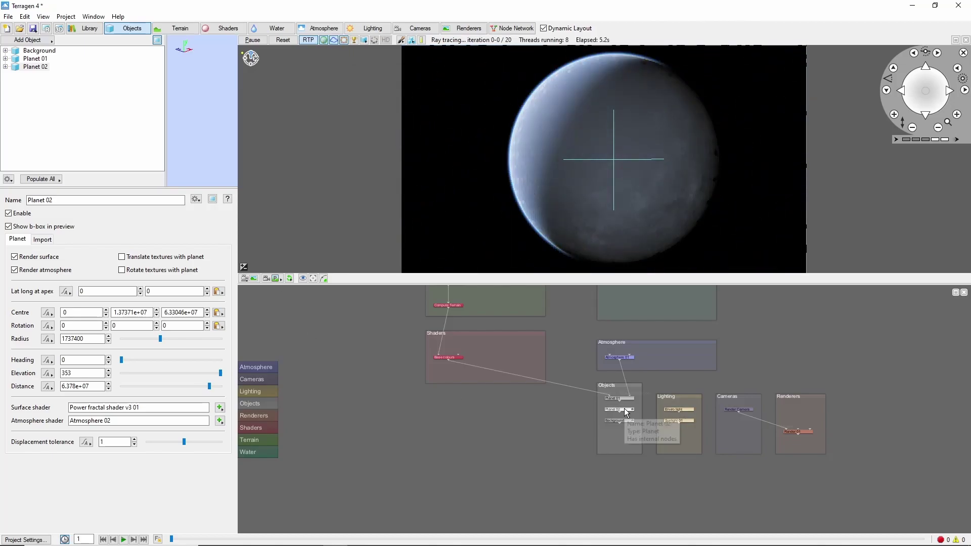
pyautogui.tripleClick(187, 121)
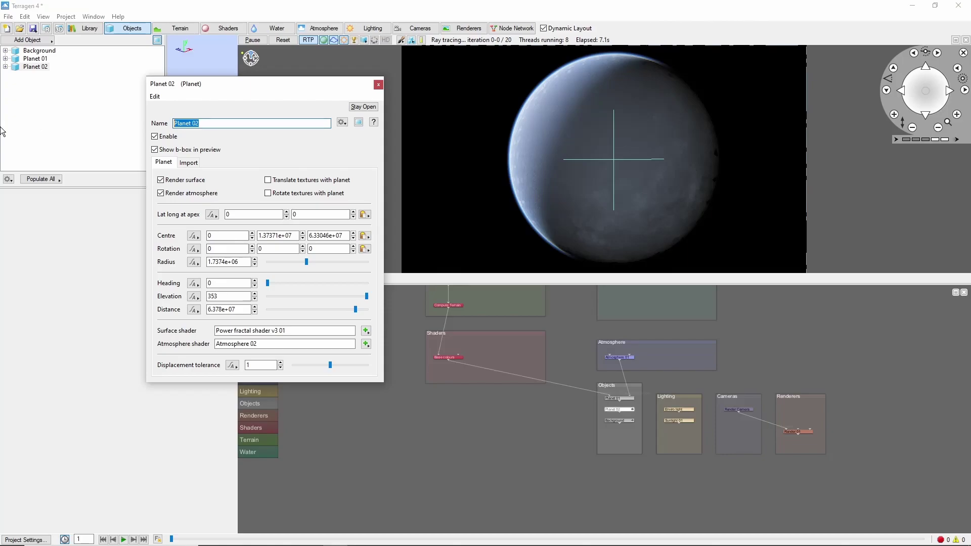
pyautogui.write('Moon')
pyautogui.click(366, 238)
pyautogui.click(394, 238)
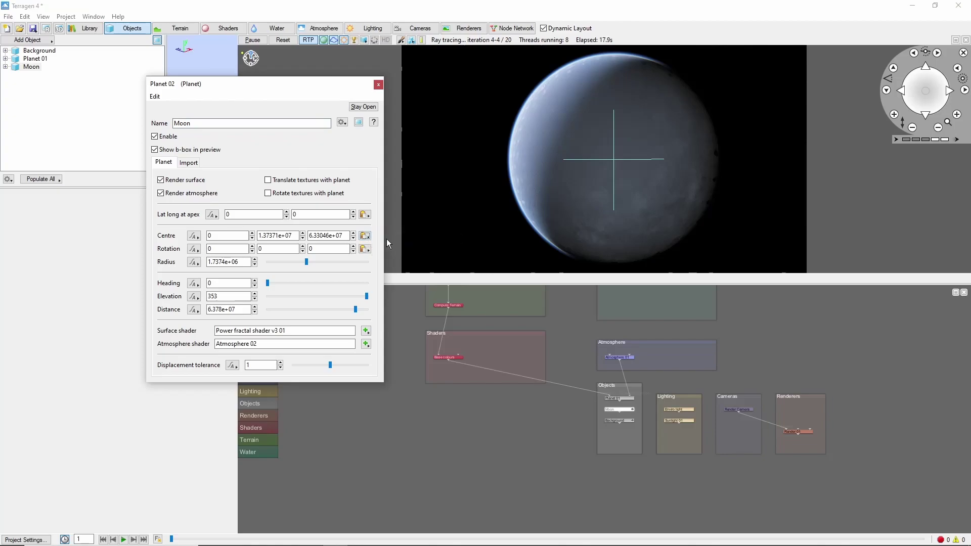
# - Open the Moon's internal node network and select both default shader nodes
pyautogui.scroll(5, 637, 422)
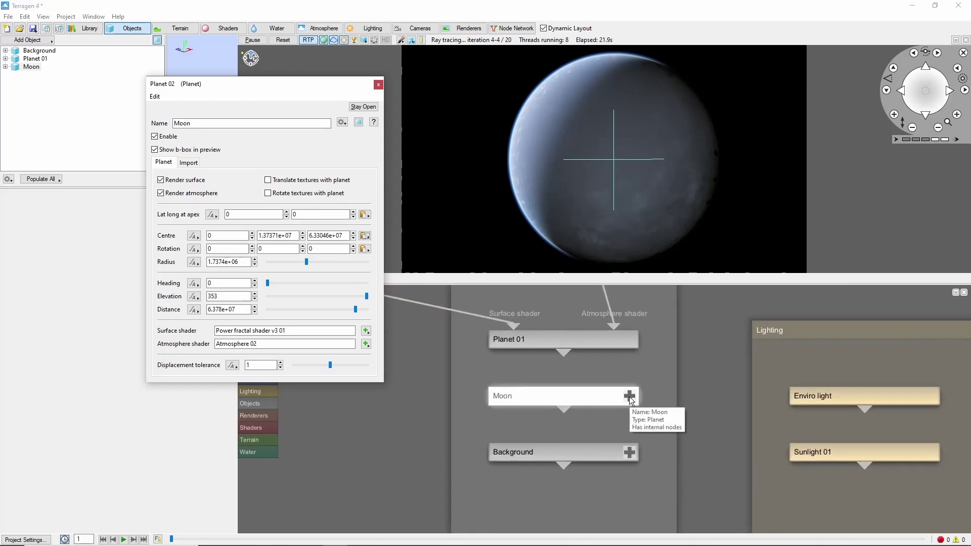
pyautogui.click(630, 396)
pyautogui.moveTo(525, 375); pyautogui.dragTo(693, 448)
# - Delete the Moon's default shaders and add an Image map shader from the Quick Node Palette
pyautogui.press('Delete')
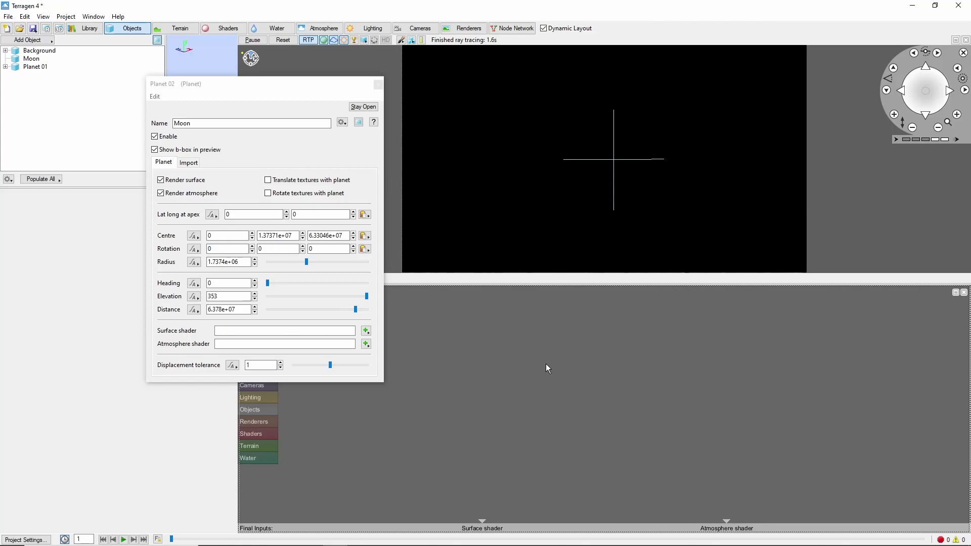
pyautogui.press('Tab')
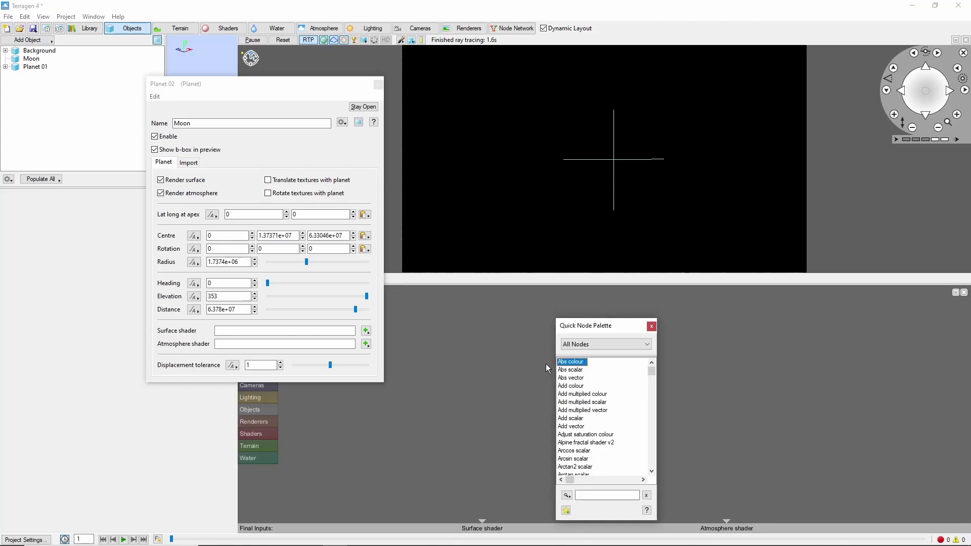
pyautogui.press('i')
pyautogui.press('Down')
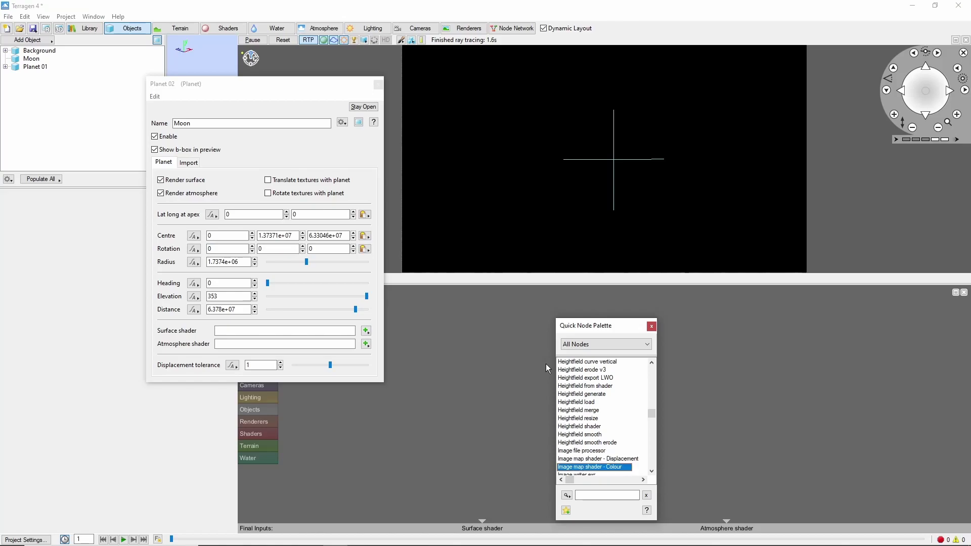
pyautogui.press('Return')
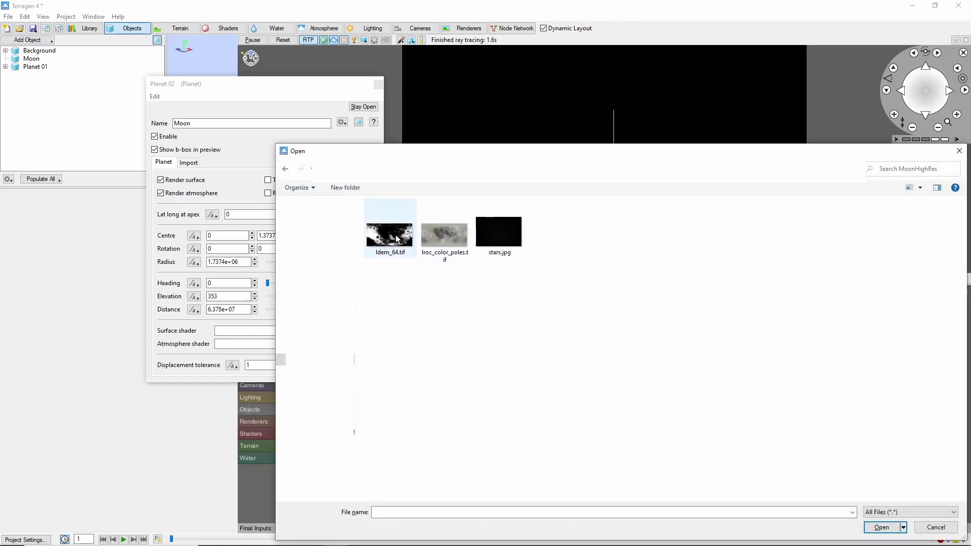
# - Load ldem_64.tif with spherical projection, positioned at the Moon's copied centre coordinates
pyautogui.click(397, 239)
pyautogui.click(880, 527)
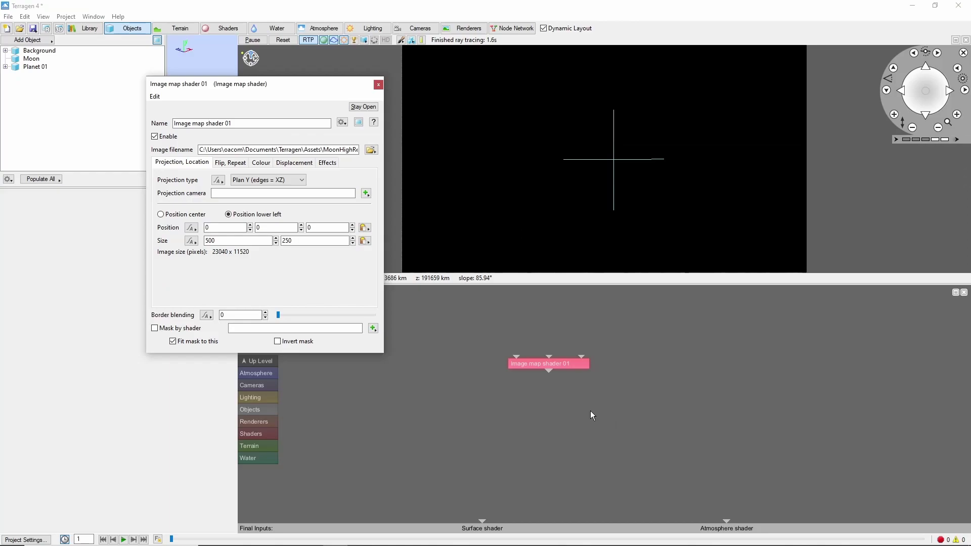
pyautogui.click(304, 182)
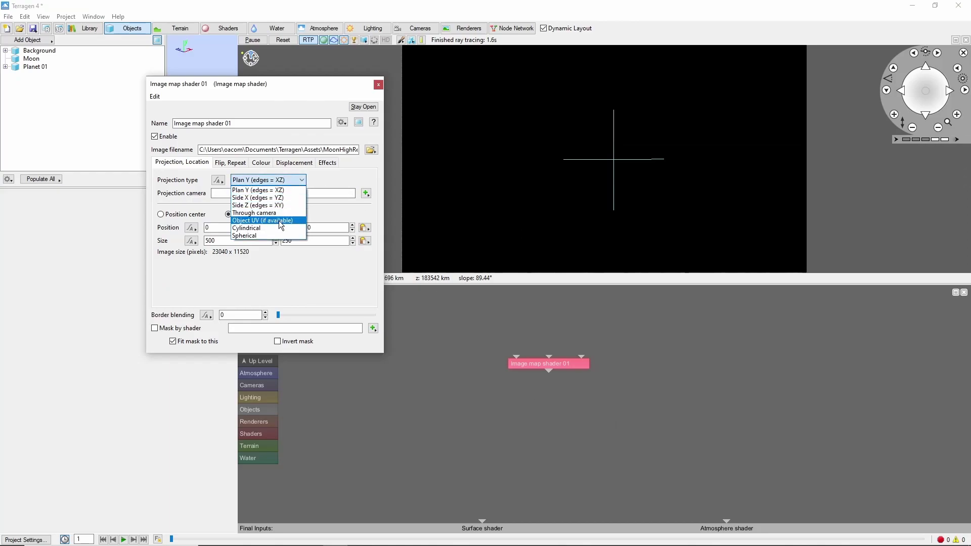
pyautogui.click(276, 236)
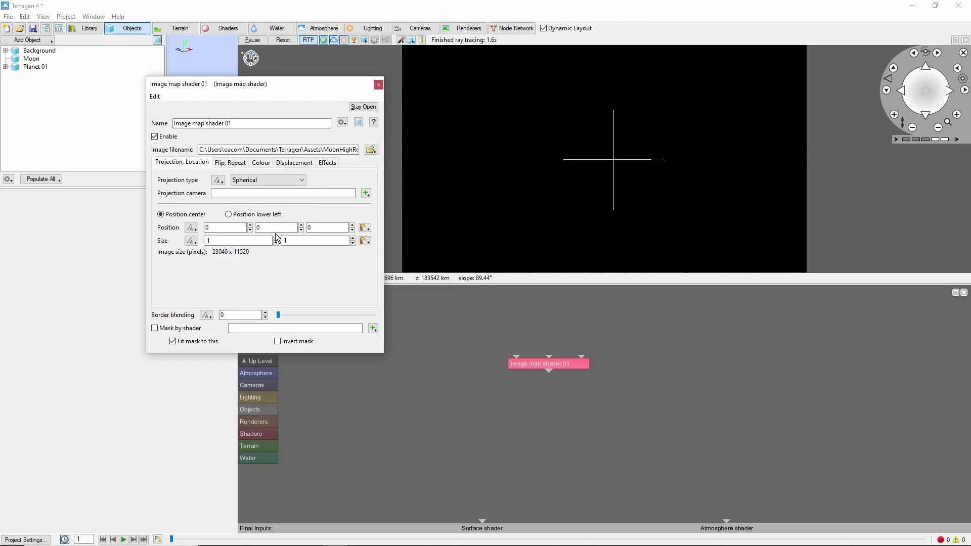
pyautogui.click(364, 227)
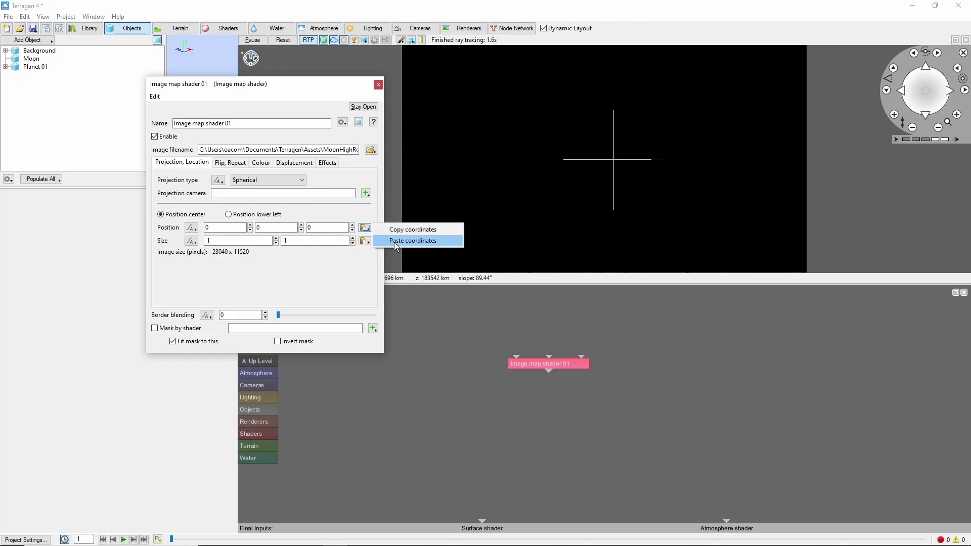
pyautogui.click(393, 242)
pyautogui.click(365, 228)
pyautogui.click(383, 241)
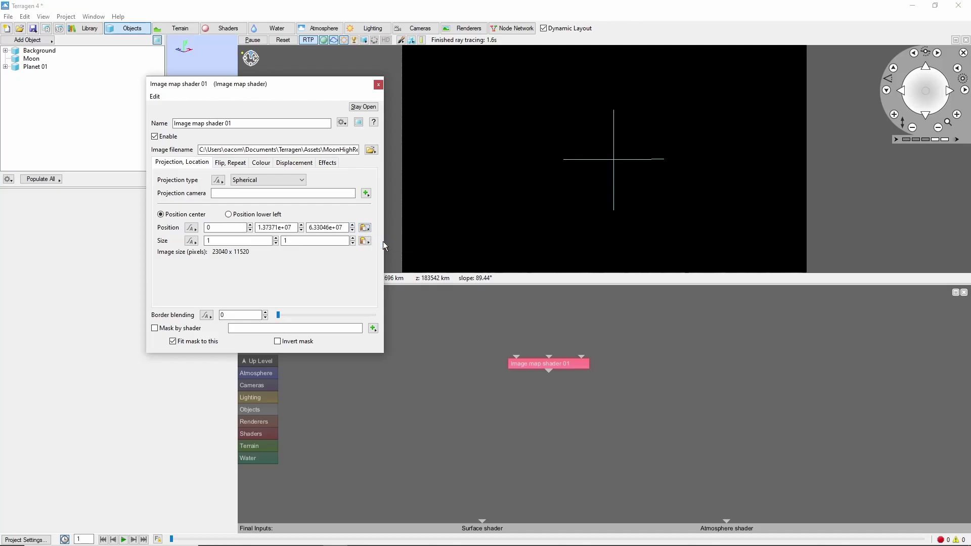
# - Enable displacement from the image with a displacement amplitude of 1000
pyautogui.click(263, 165)
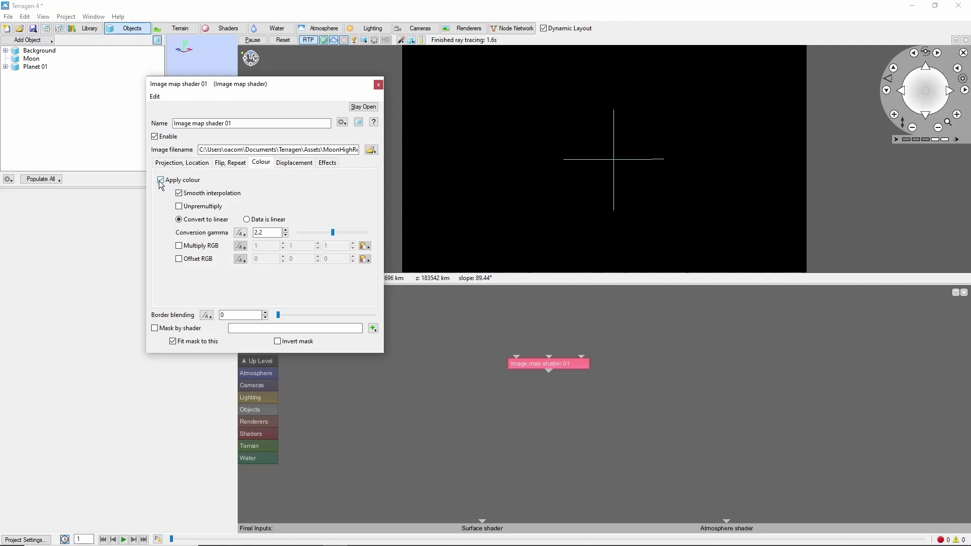
pyautogui.click(294, 163)
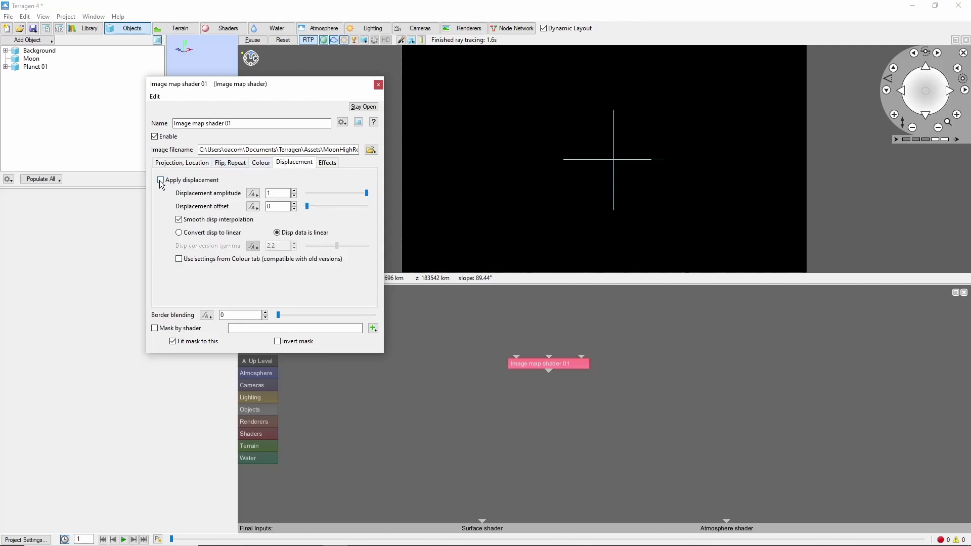
pyautogui.click(161, 181)
pyautogui.doubleClick(281, 194)
pyautogui.write('1000')
# - Add a second Image map shader loading lroc_color_poles.tif
pyautogui.click(530, 405)
pyautogui.press('Tab')
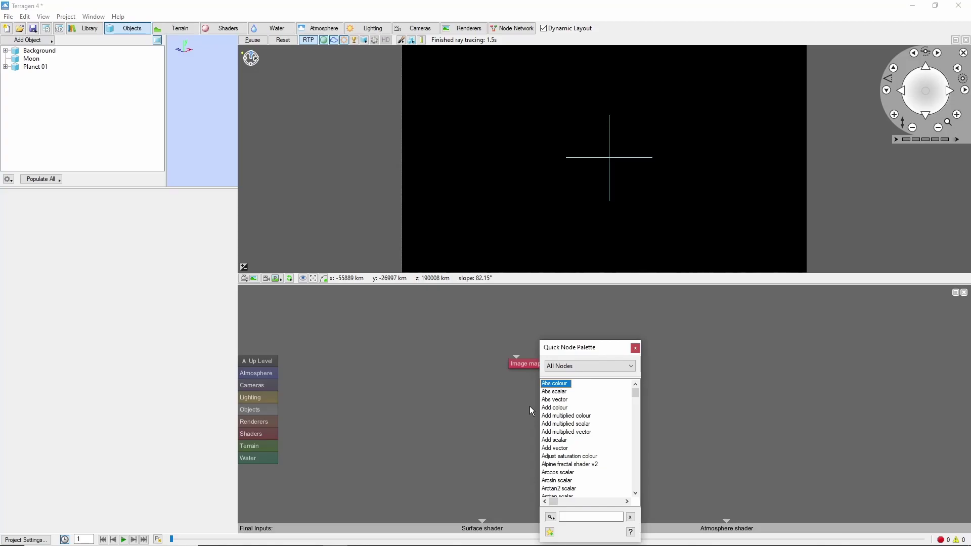
pyautogui.press('i')
pyautogui.press('Down')
pyautogui.press('Down')
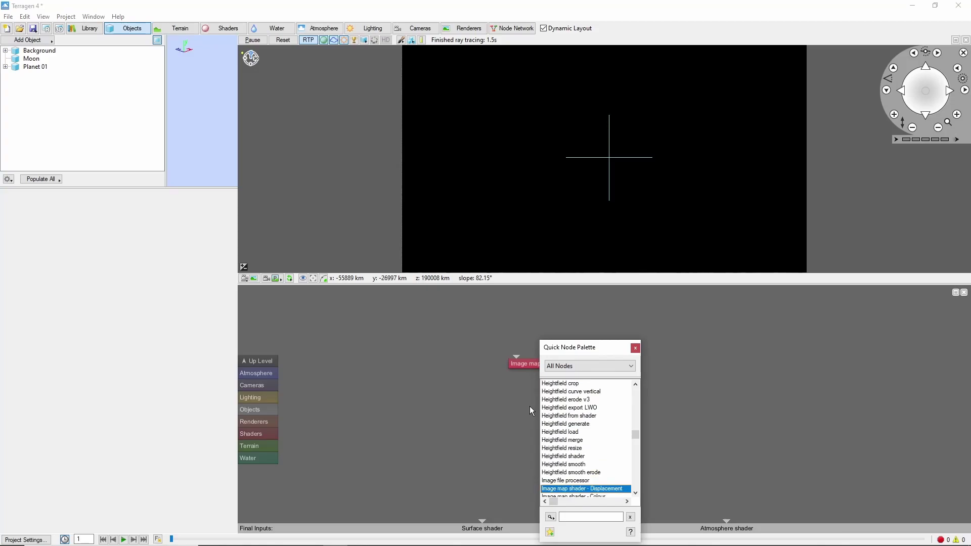
pyautogui.press('Return')
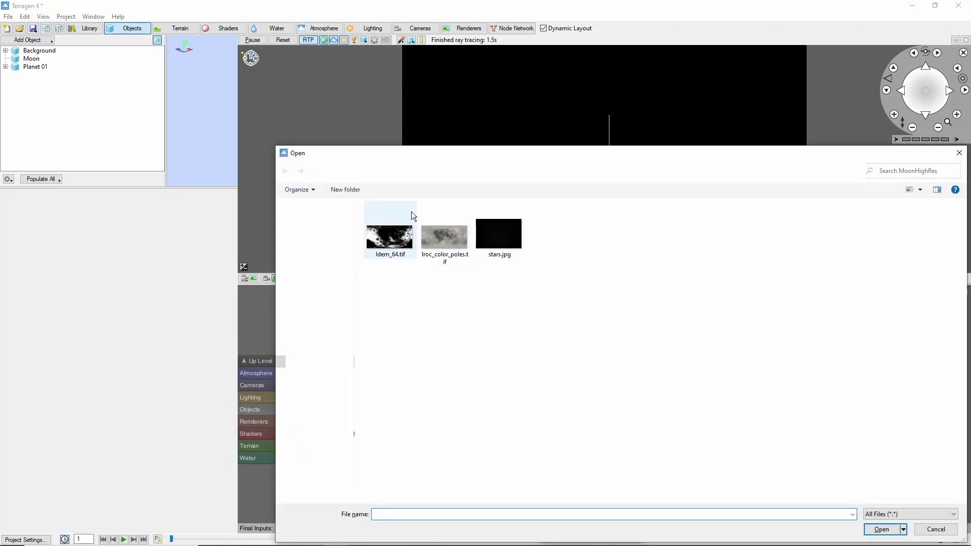
pyautogui.click(444, 235)
pyautogui.click(881, 528)
# - Set its projection to Spherical and paste the Moon's centre coordinates as position
pyautogui.click(298, 180)
pyautogui.click(253, 229)
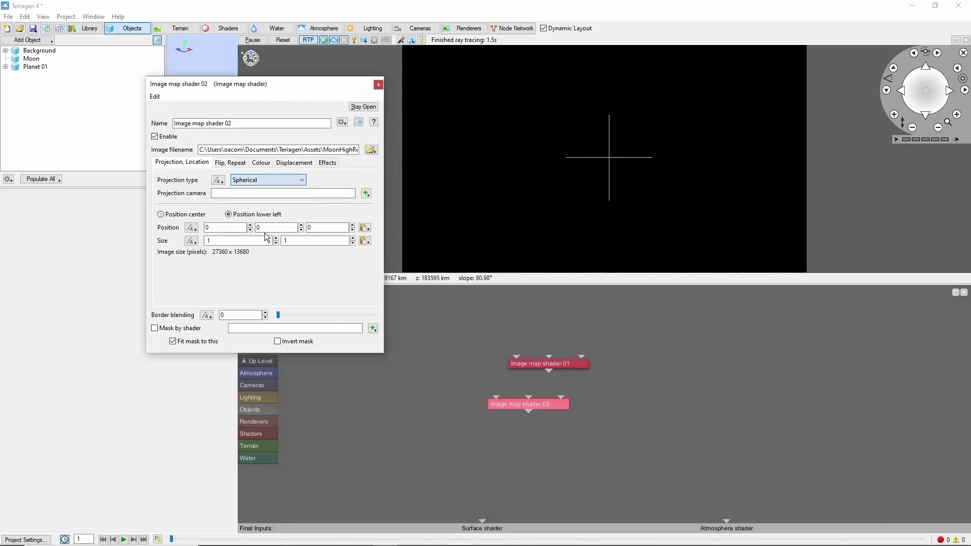
pyautogui.click(366, 229)
pyautogui.click(393, 245)
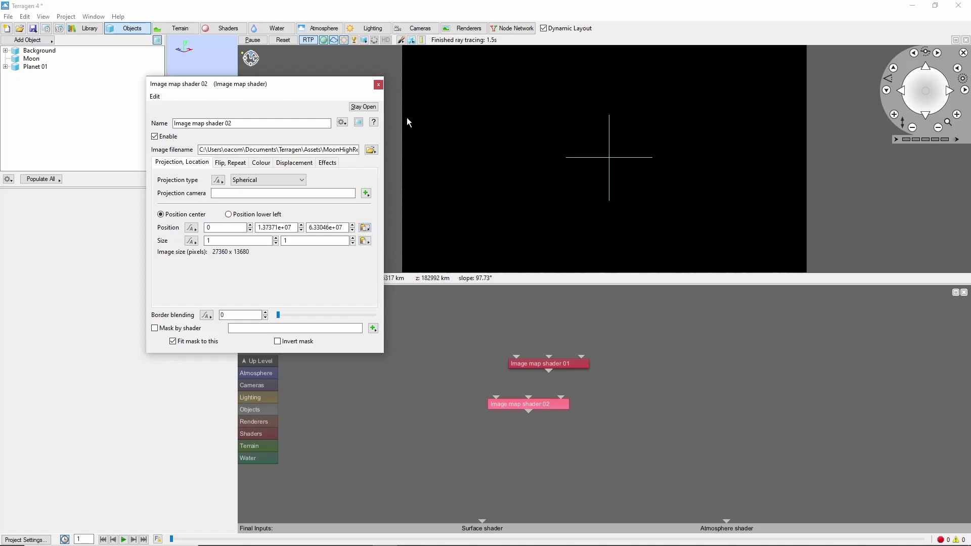
pyautogui.click(378, 84)
# - Chain Image map shader 01 into 02, refresh the ray-traced preview, and return to top level
pyautogui.moveTo(549, 371)
pyautogui.mouseDown()
pyautogui.moveTo(496, 396)
pyautogui.moveTo(527, 417)
pyautogui.moveTo(483, 521)
pyautogui.mouseUp()
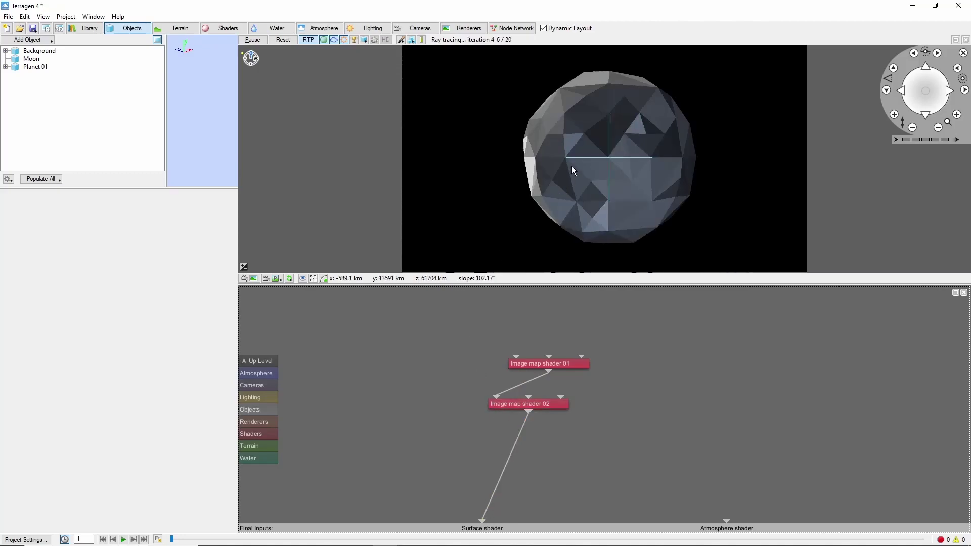
pyautogui.scroll(3, 591, 168)
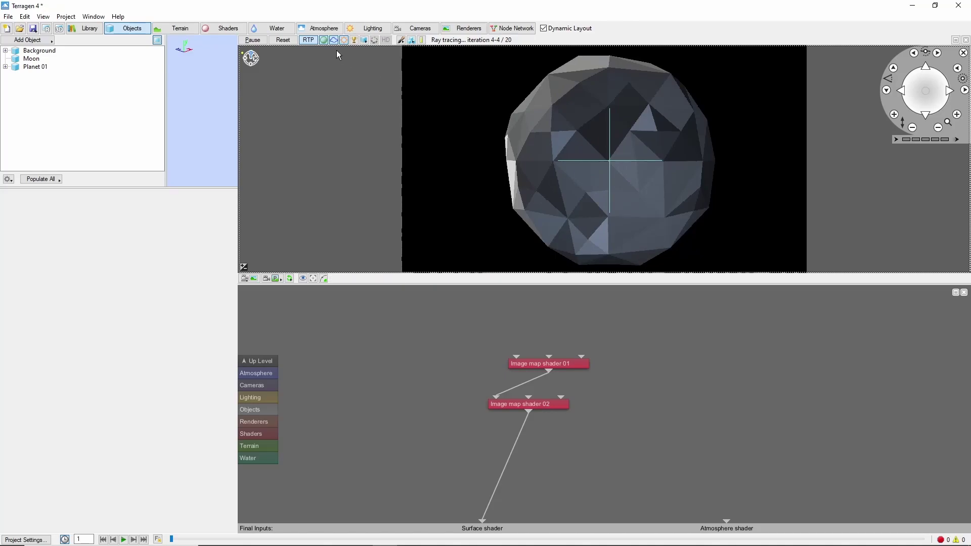
pyautogui.click(310, 41)
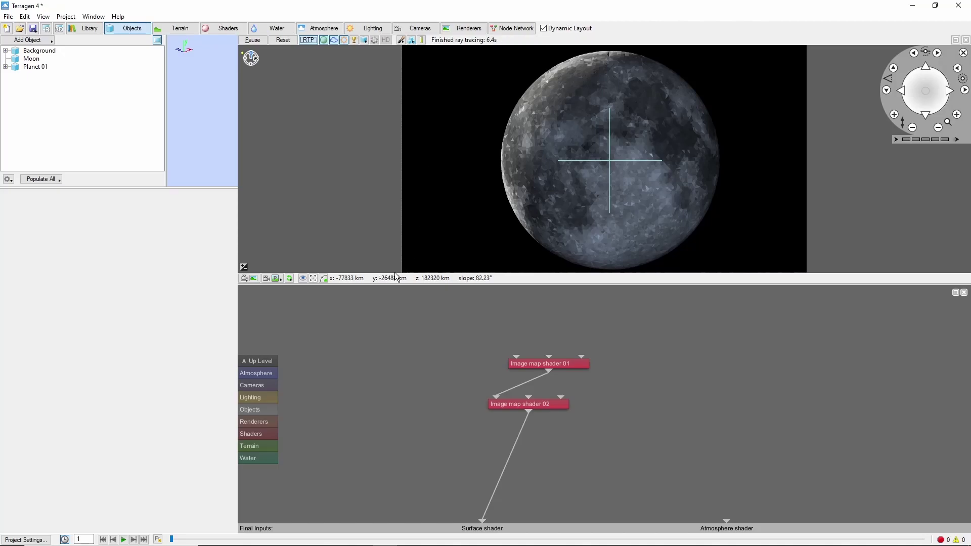
pyautogui.click(262, 361)
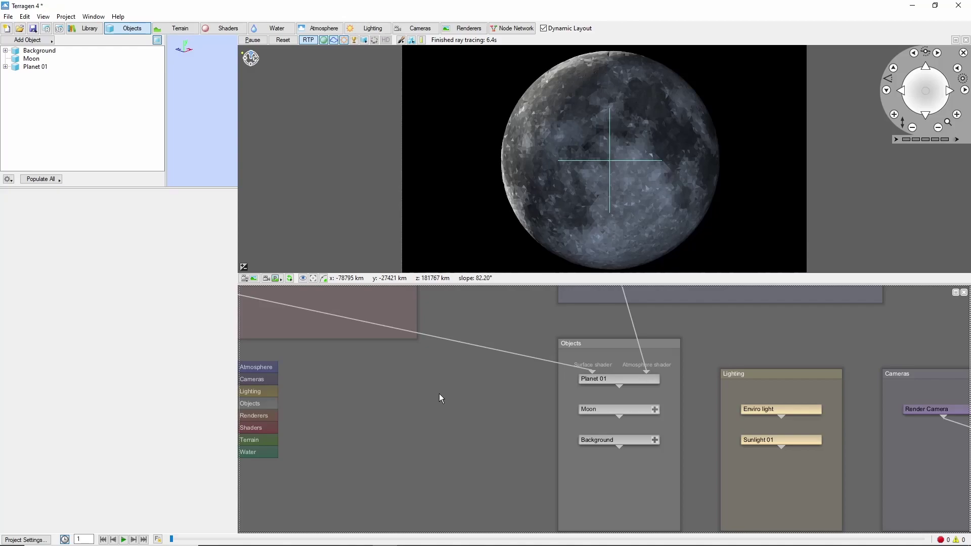
# - Replace the Background shader with Default shader 01 connected to the surface shader input
pyautogui.click(654, 440)
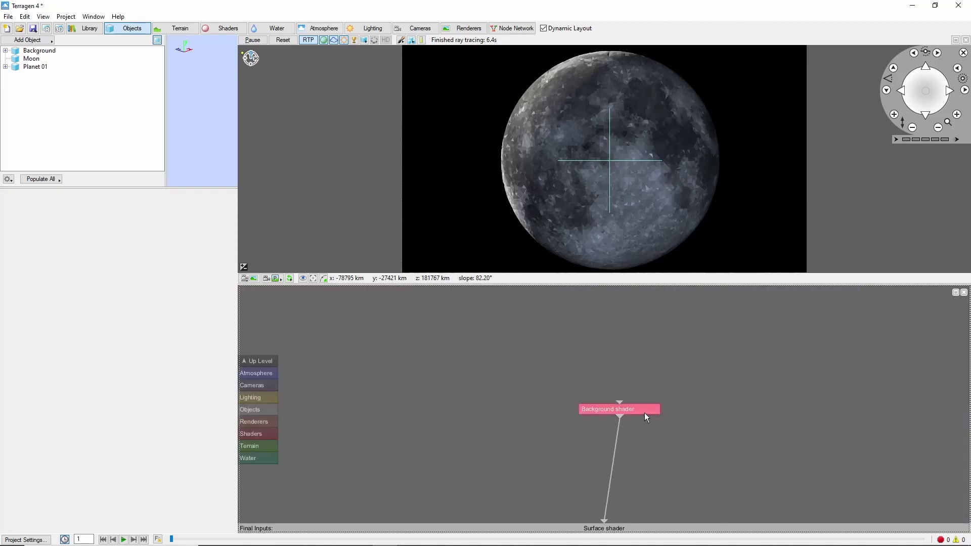
pyautogui.press('Delete')
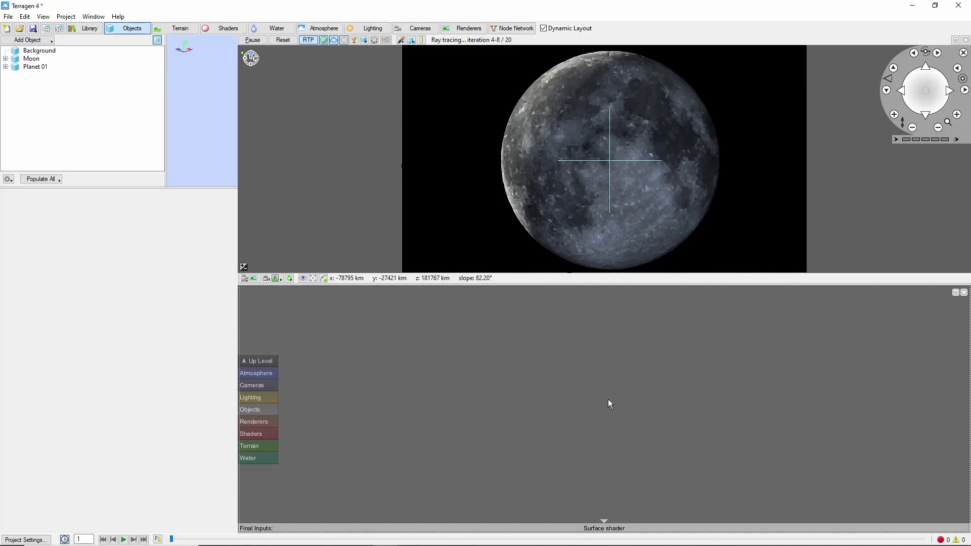
pyautogui.press('Tab')
pyautogui.write('def')
pyautogui.press('Return')
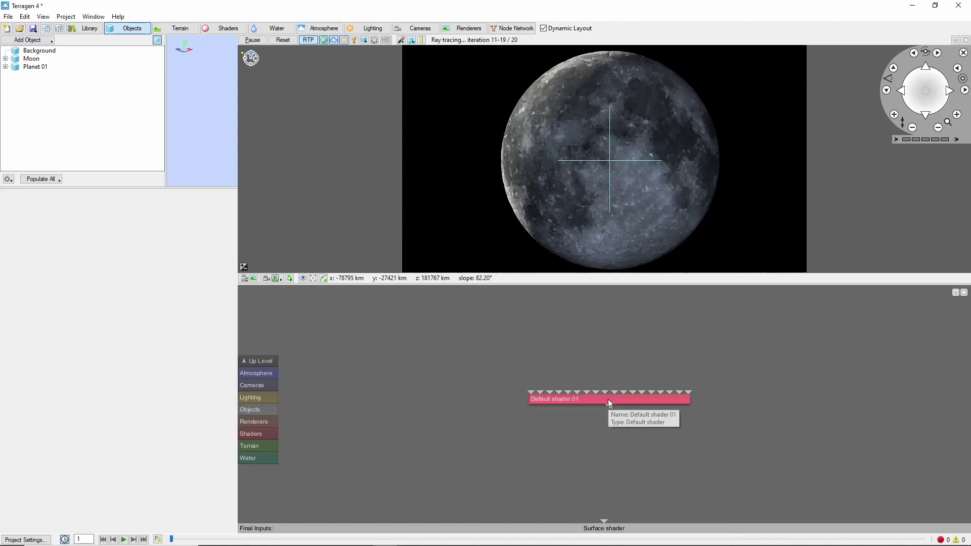
pyautogui.moveTo(609, 405); pyautogui.dragTo(605, 519)
pyautogui.scroll(1, 617, 420)
# - Add an Image map shader to the Background network from the Quick Node Palette
pyautogui.press('Tab')
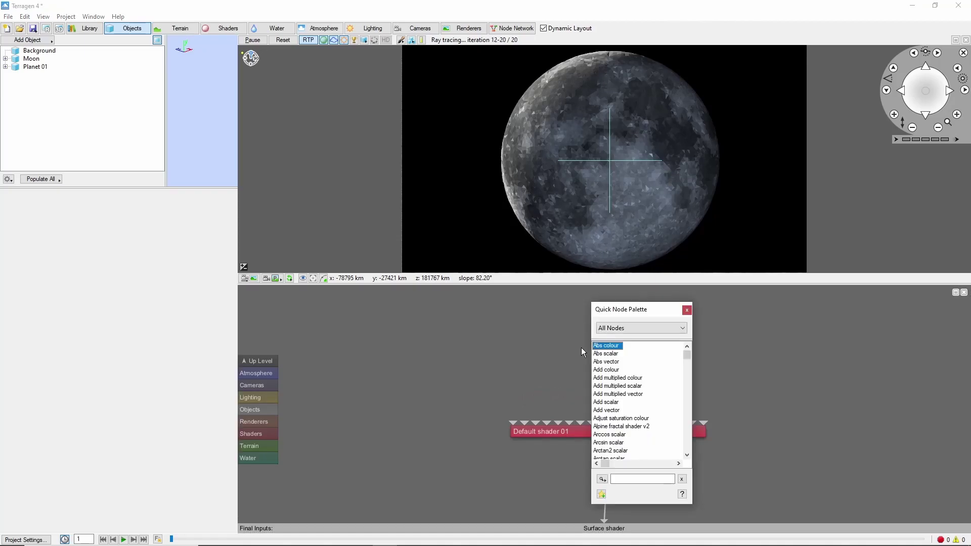
pyautogui.write('image')
pyautogui.press('Return')
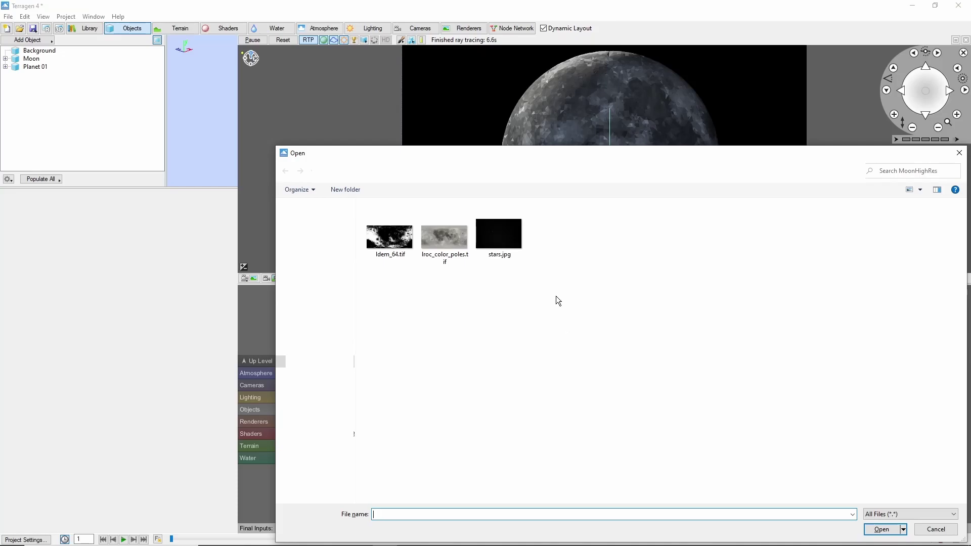
# - Load stars.jpg into Image map shader 01 and feed it into Default shader 01's Colour and Luminosity functions
pyautogui.click(511, 236)
pyautogui.click(881, 529)
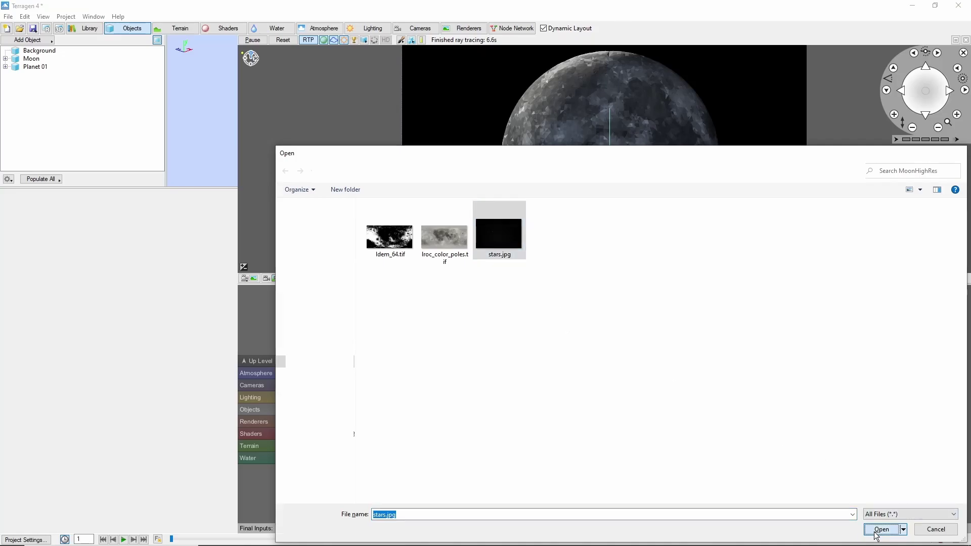
pyautogui.moveTo(583, 357); pyautogui.dragTo(549, 422)
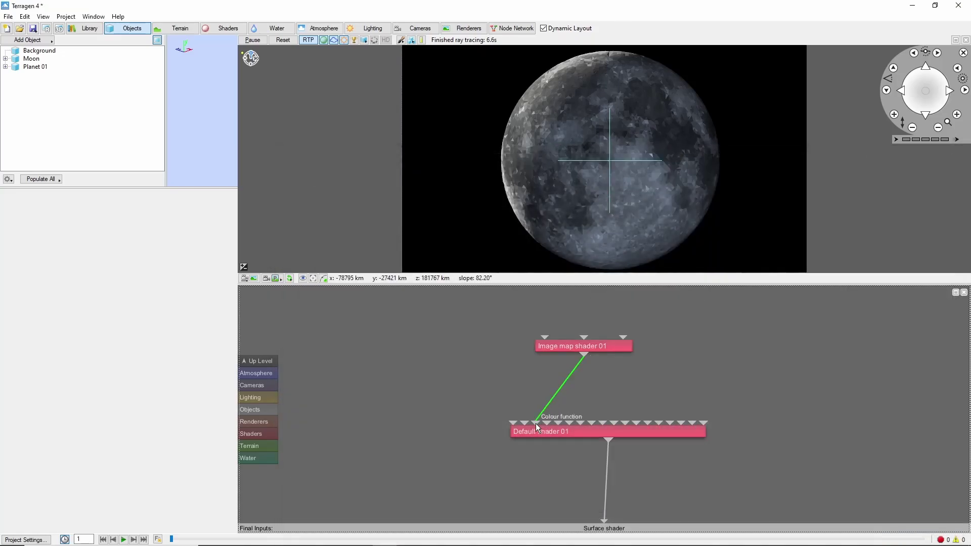
pyautogui.moveTo(584, 357); pyautogui.dragTo(579, 423)
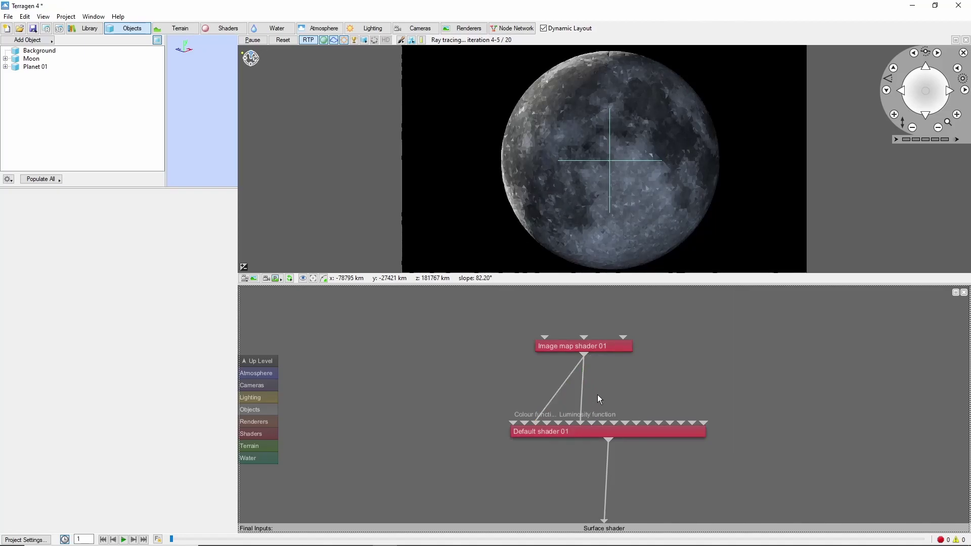
pyautogui.doubleClick(582, 346)
pyautogui.click(268, 180)
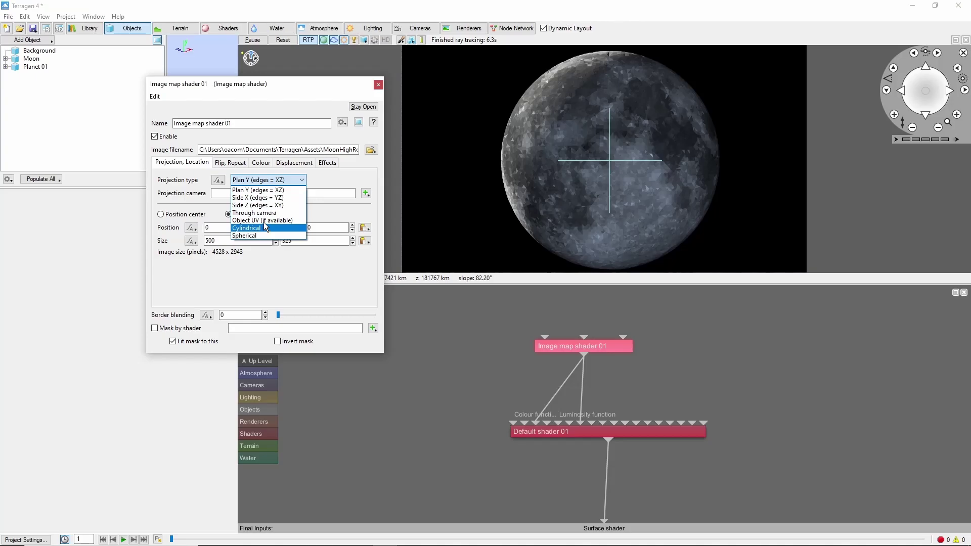
# - Project the star image through the Render Camera at size 0.43 by 0.43, repeating along x
pyautogui.click(254, 213)
pyautogui.click(365, 194)
pyautogui.moveTo(445, 220)
pyautogui.click(519, 219)
pyautogui.moveTo(238, 241); pyautogui.dragTo(121, 241)
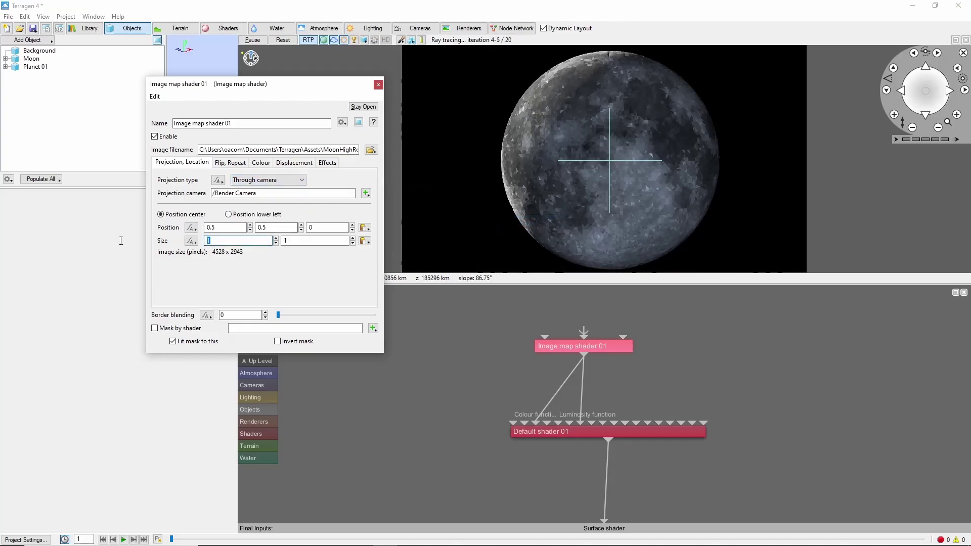
pyautogui.write('0.43')
pyautogui.press('Tab')
pyautogui.write('0.43')
pyautogui.click(230, 162)
pyautogui.click(161, 201)
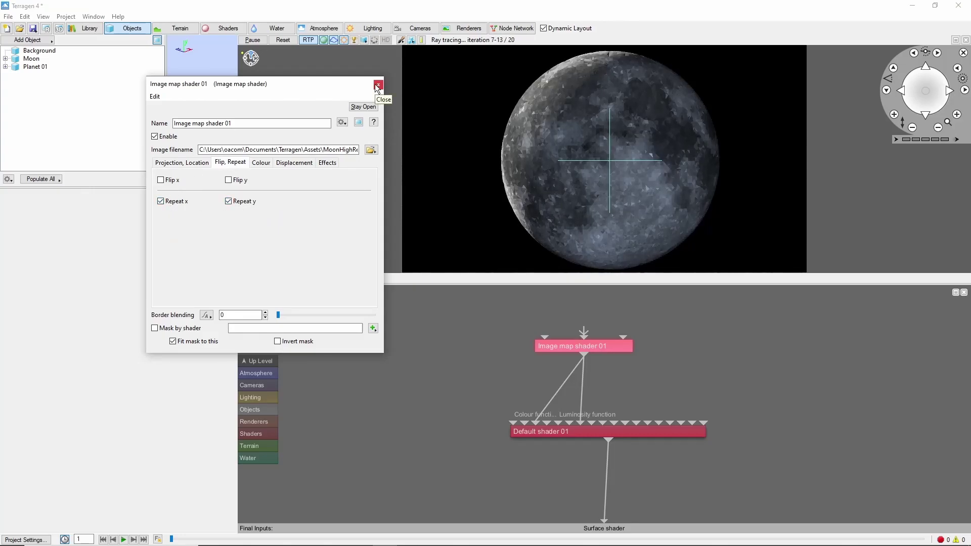
# - Set Default shader 01's base colour to 0.3 and select its Luminosity value
pyautogui.click(378, 85)
pyautogui.doubleClick(645, 433)
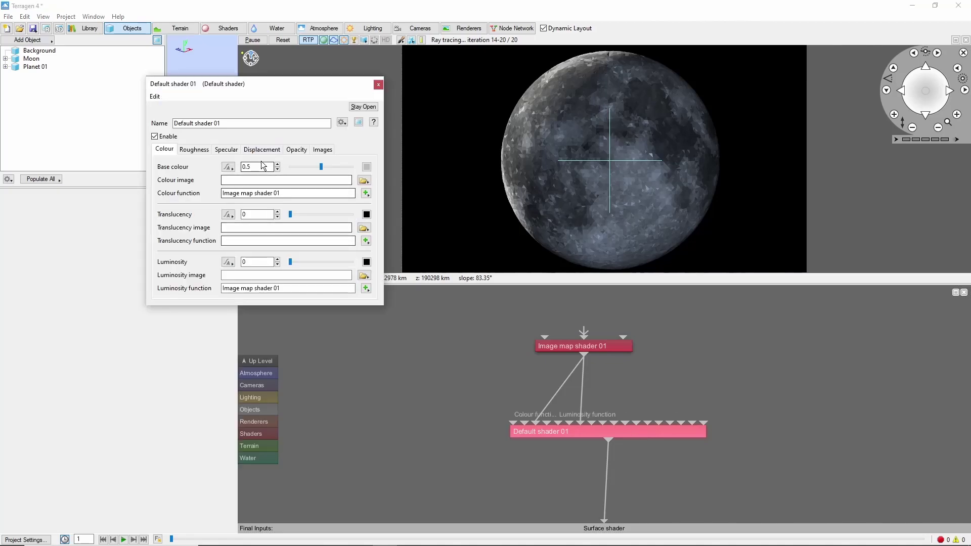
pyautogui.click(248, 166)
pyautogui.write('3')
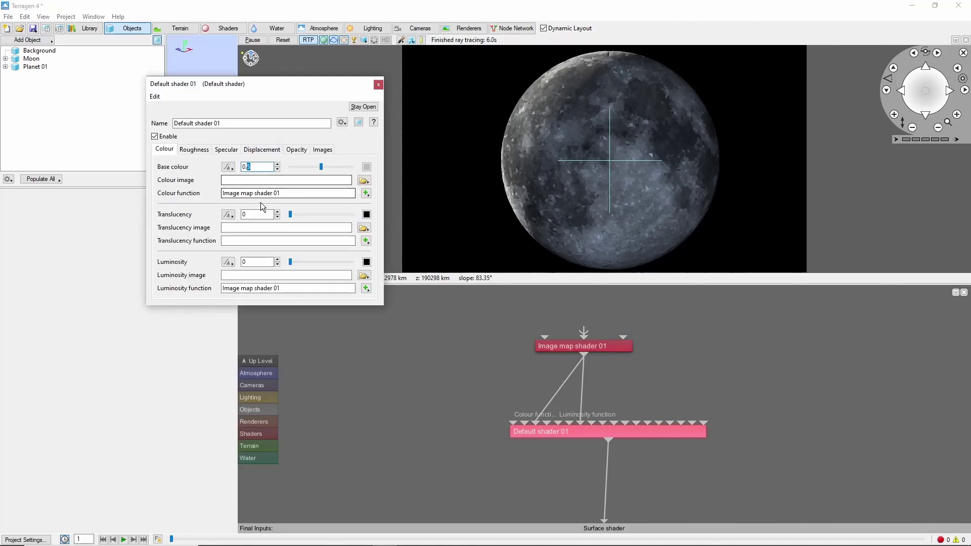
pyautogui.press('Return')
pyautogui.click(252, 262)
pyautogui.doubleClick(252, 263)
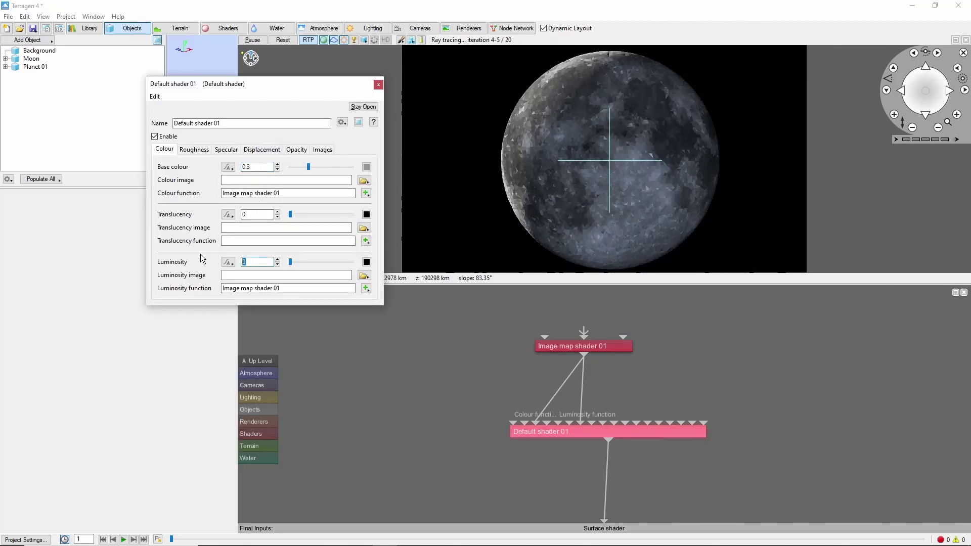
# - Swing Sunlight 01's heading from 300 toward 281.25
pyautogui.click(368, 27)
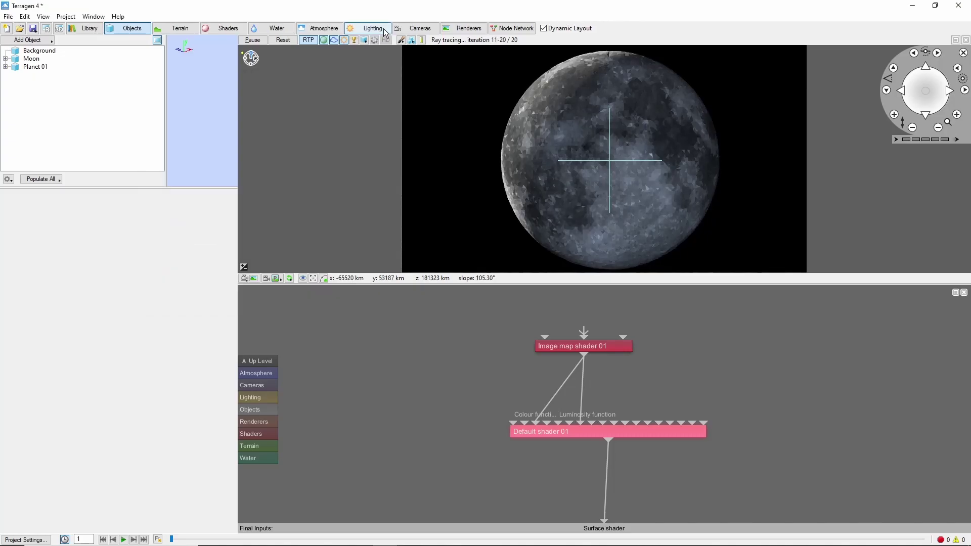
pyautogui.click(40, 59)
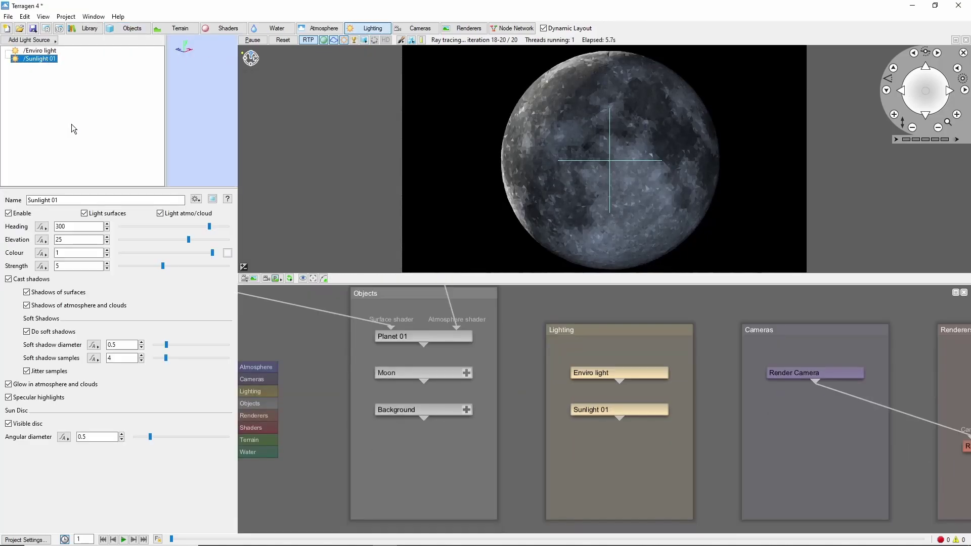
pyautogui.moveTo(208, 227); pyautogui.dragTo(202, 226)
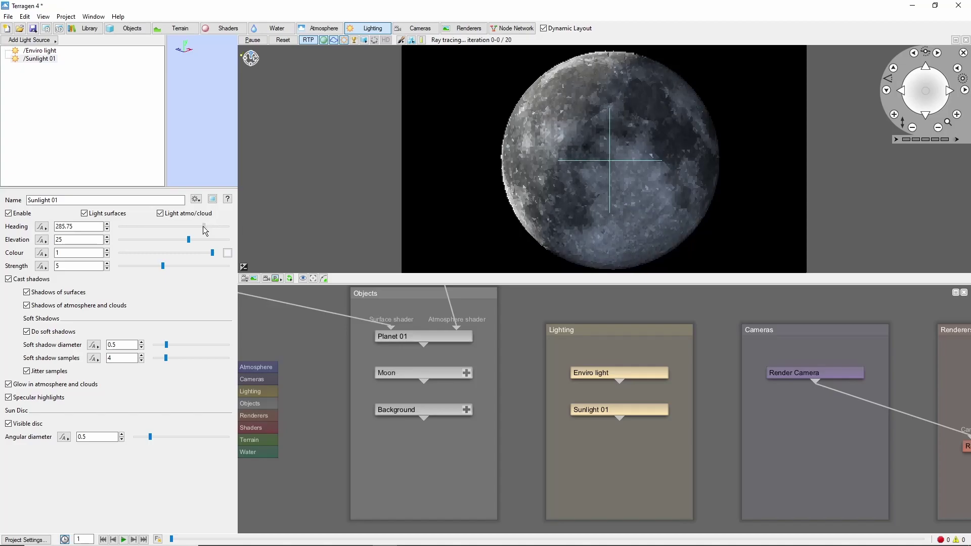